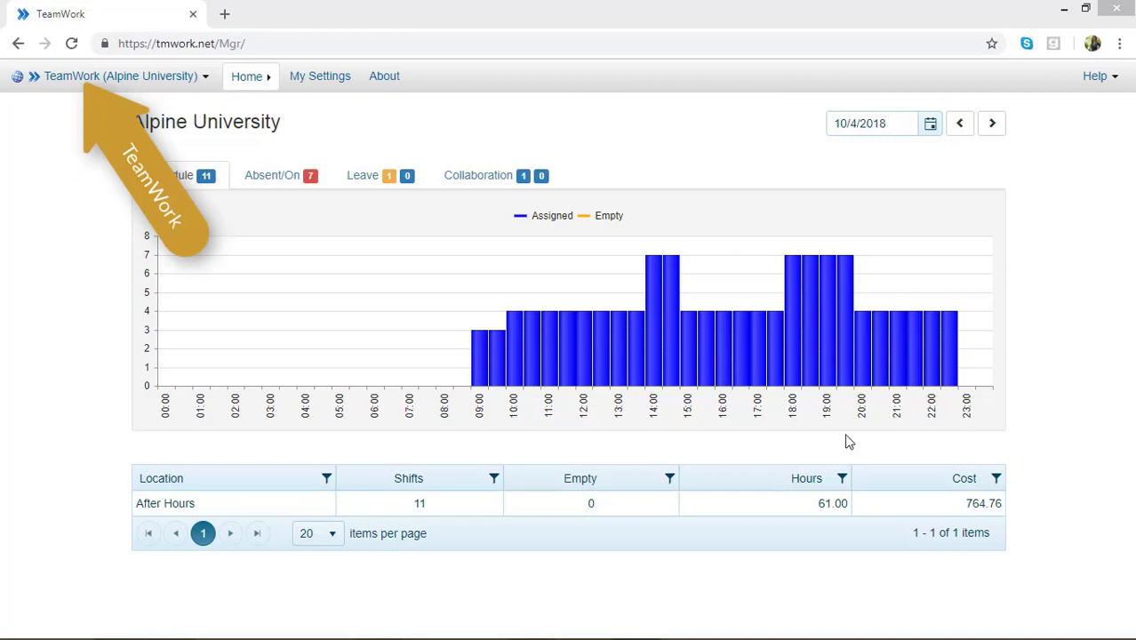
Step: Open the Schedule settings of the Coffee Shop C location
click(83, 80)
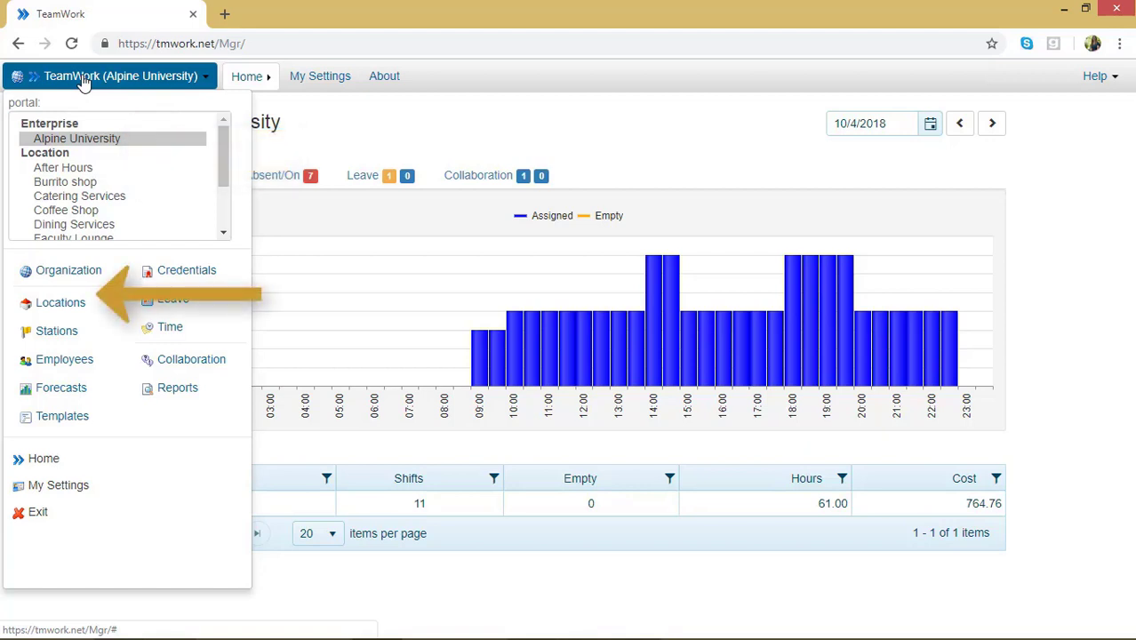
click(74, 304)
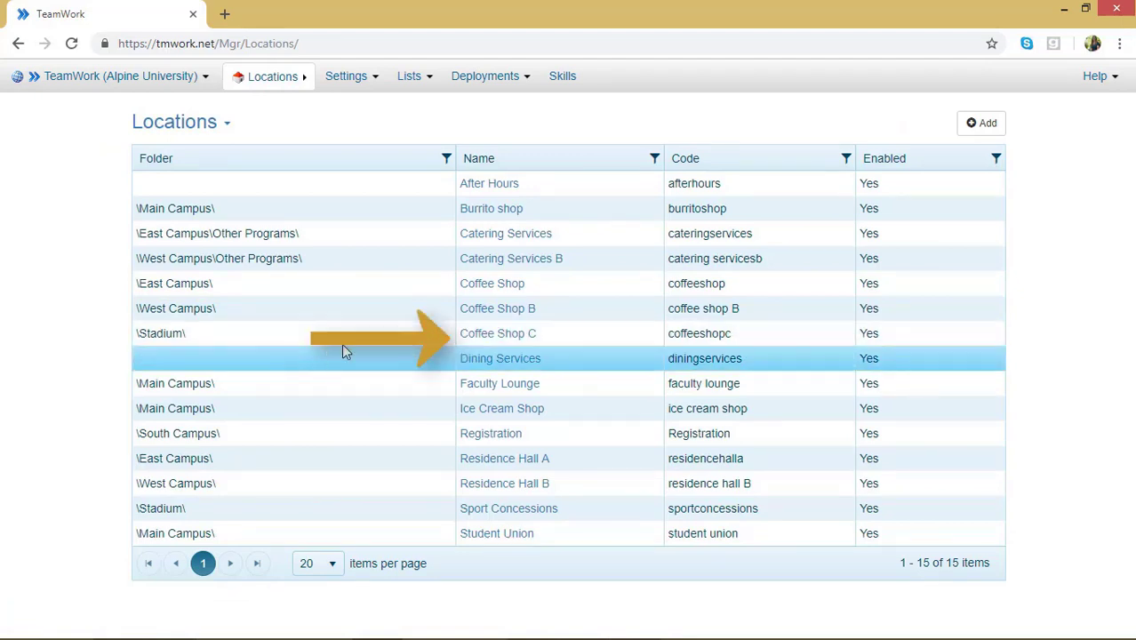
click(491, 334)
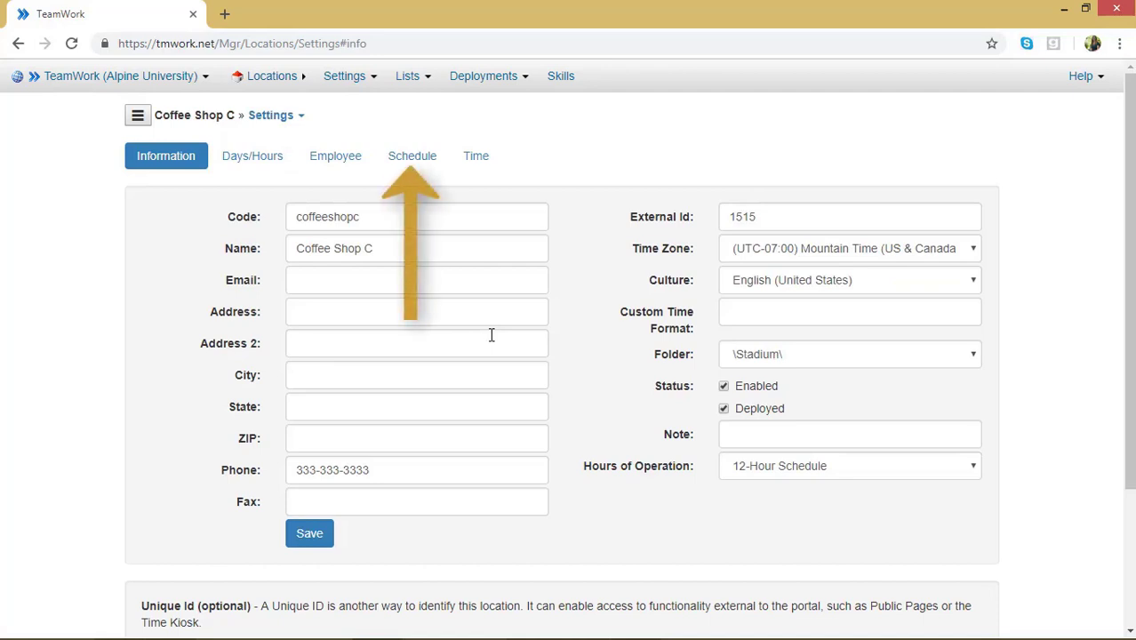
click(409, 160)
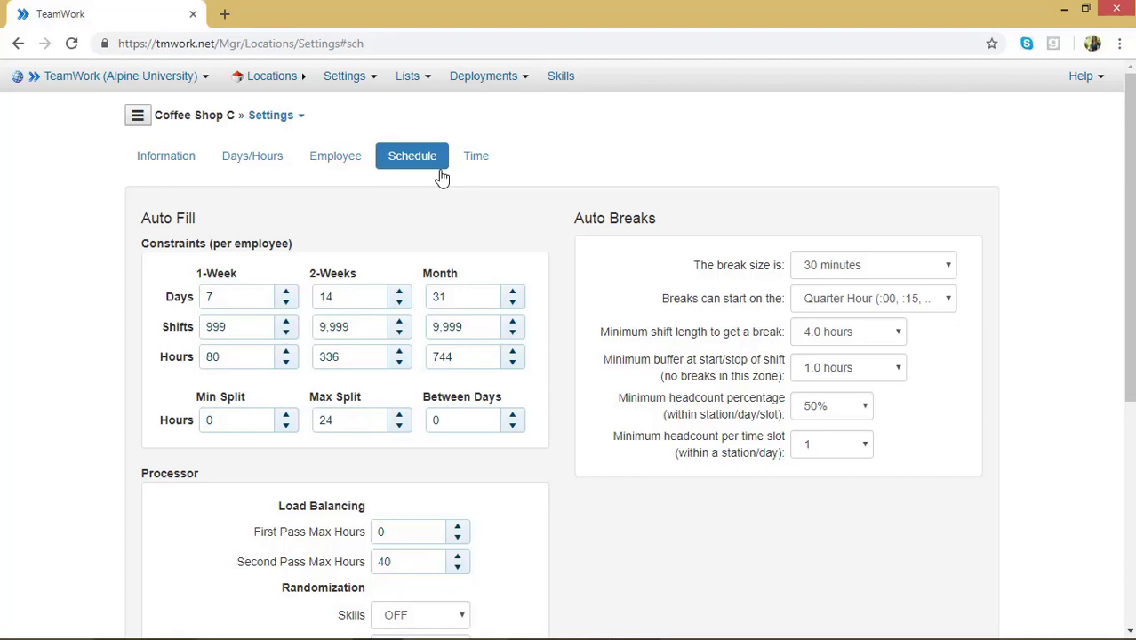
Step: Set the 1-week Auto Fill constraints per employee to 6 days and 40 hours
click(286, 304)
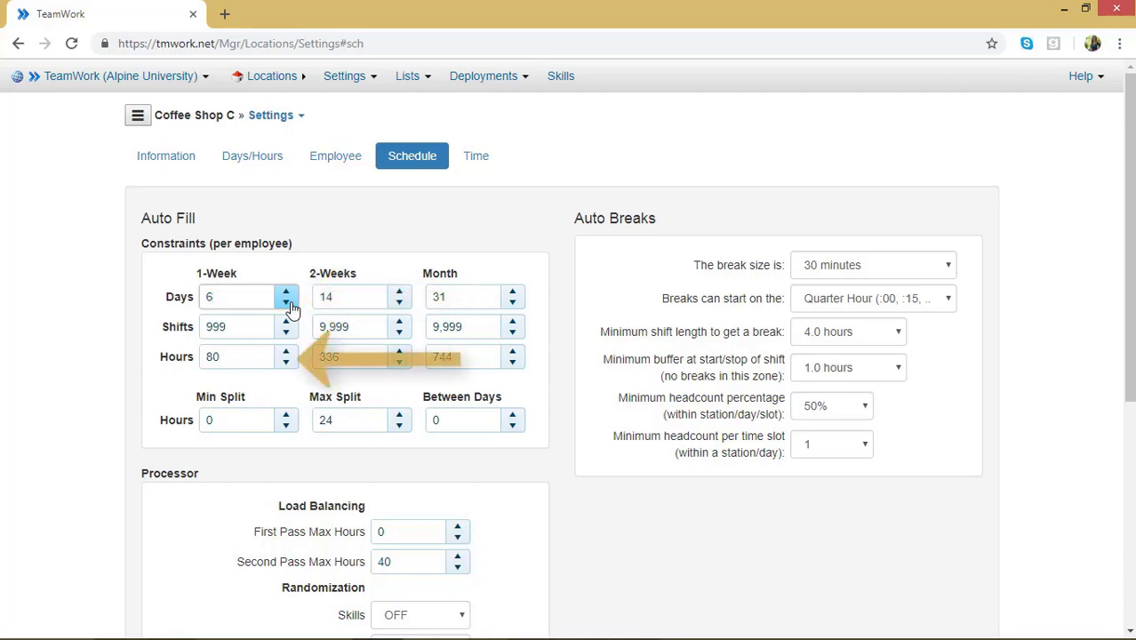
click(286, 363)
click(287, 366)
click(287, 365)
click(287, 366)
click(287, 366)
click(287, 365)
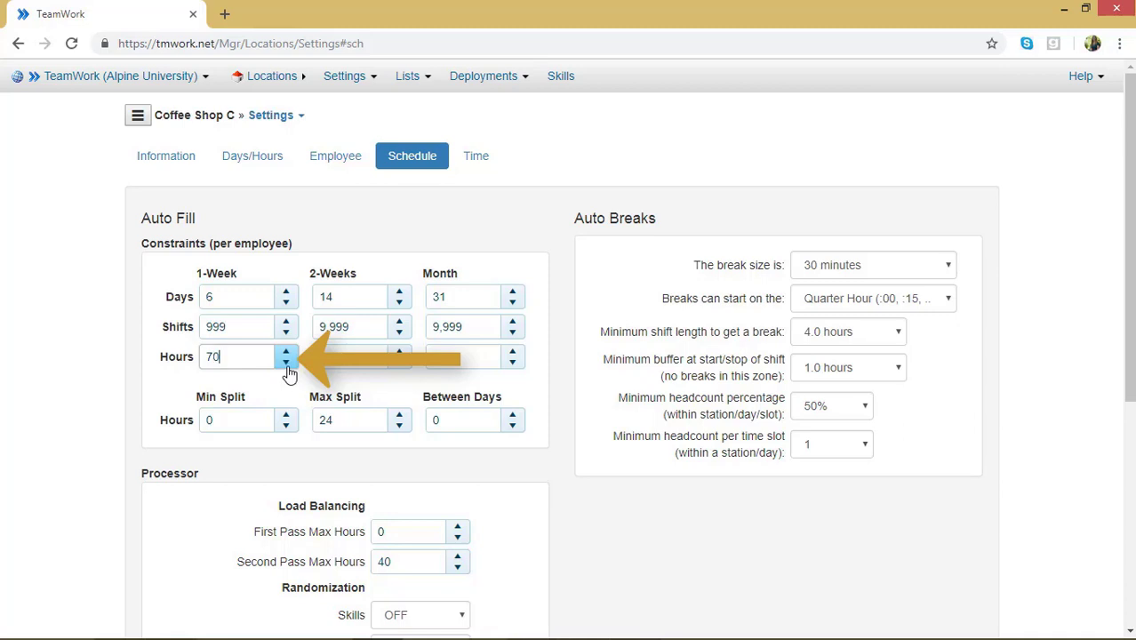
click(287, 365)
click(288, 366)
click(287, 365)
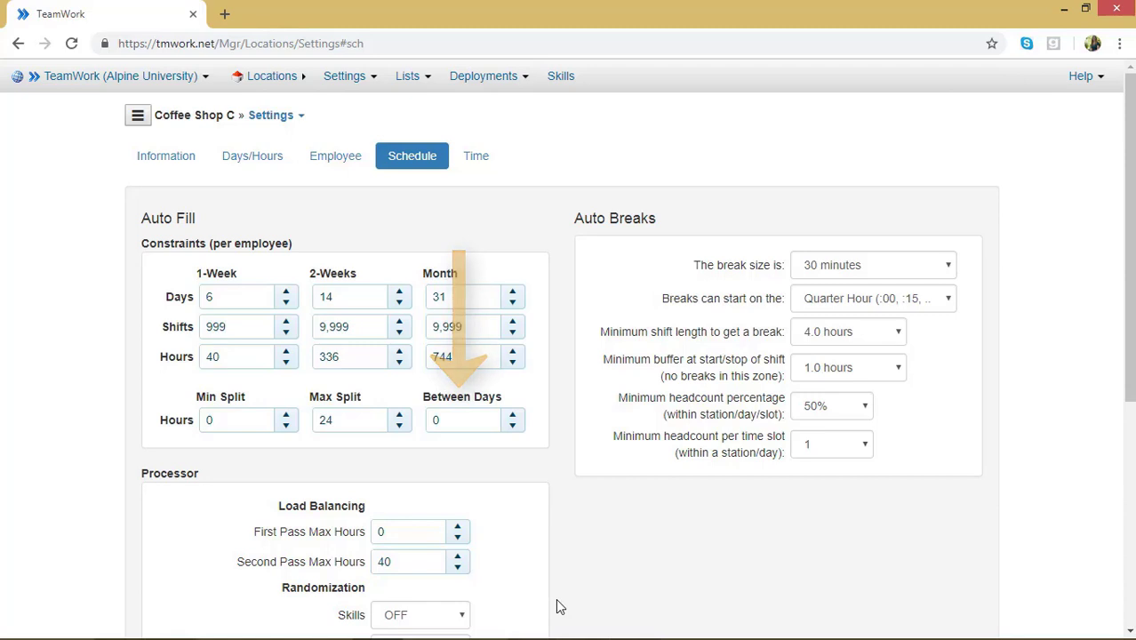
Step: Set the Auto Fill constraint for hours between days to 8
click(514, 414)
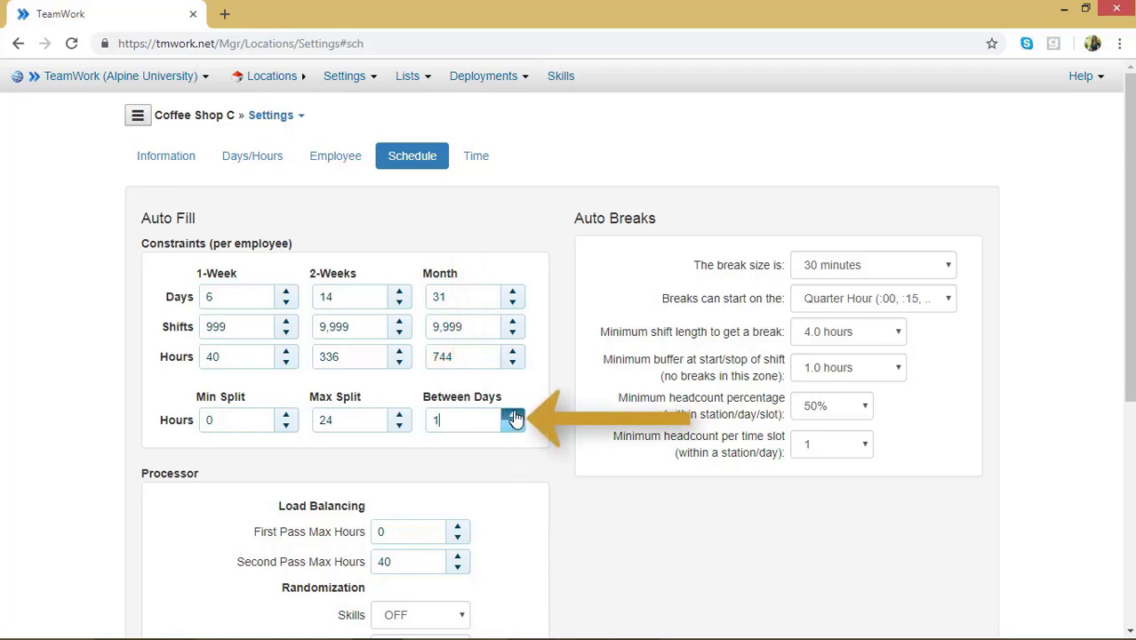
click(513, 414)
click(514, 414)
click(514, 414)
click(514, 414)
click(514, 414)
click(514, 414)
click(514, 414)
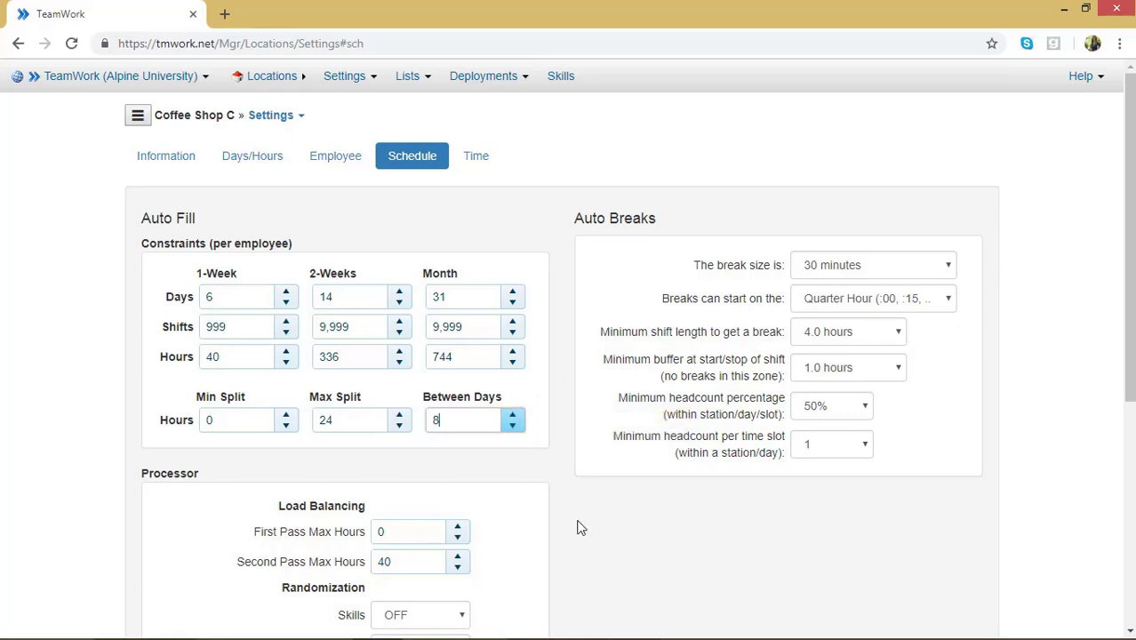
Step: Set First Pass Max Hours to 10 in the processor's load balancing settings
scroll(585, 523, down, 4)
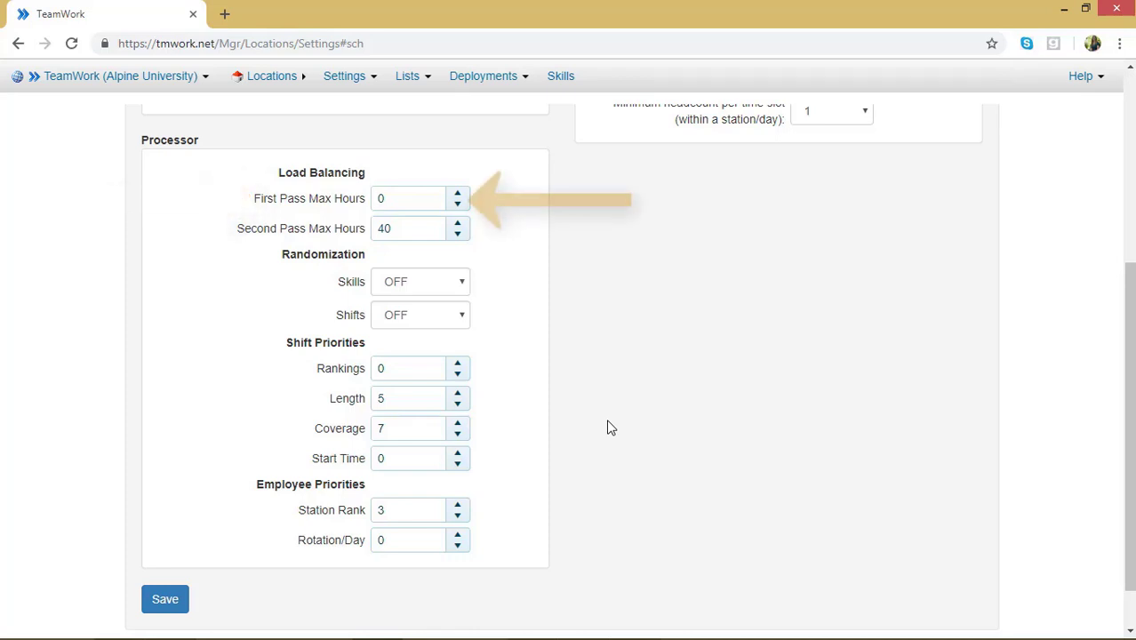
double_click(457, 195)
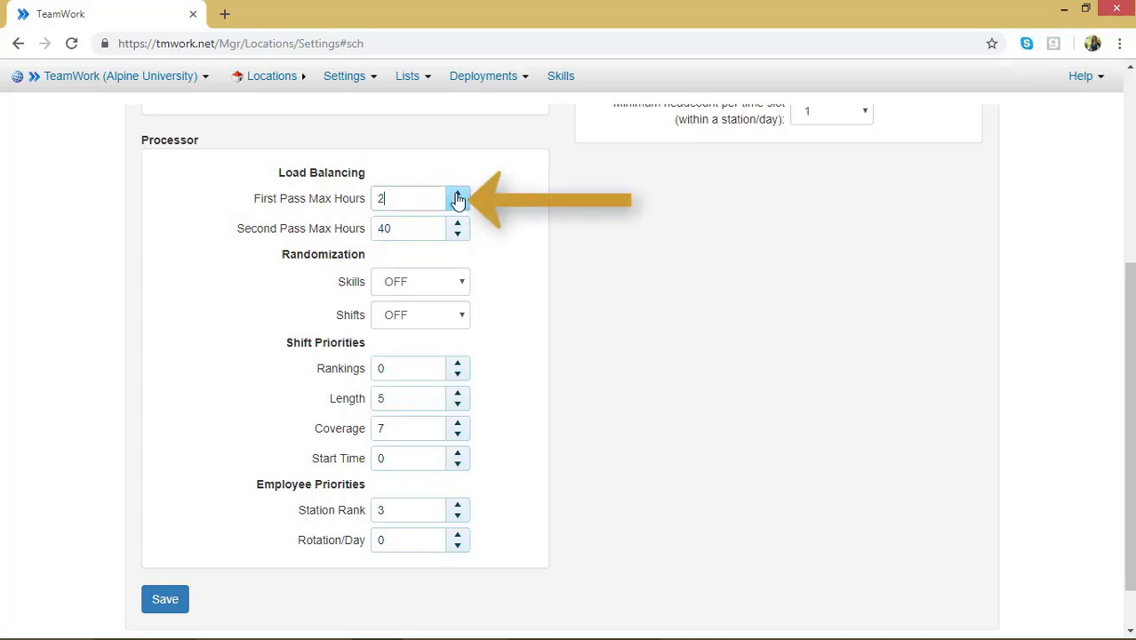
click(457, 196)
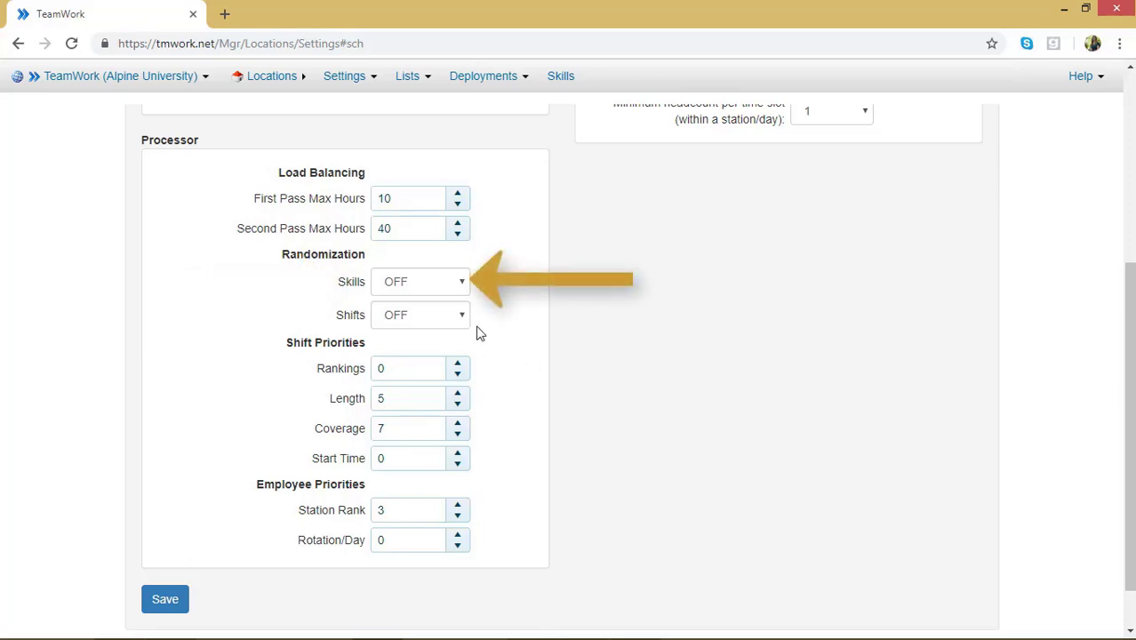
Step: Set the Skills randomization to Low/Schedule and look through the Shifts randomization options
click(461, 284)
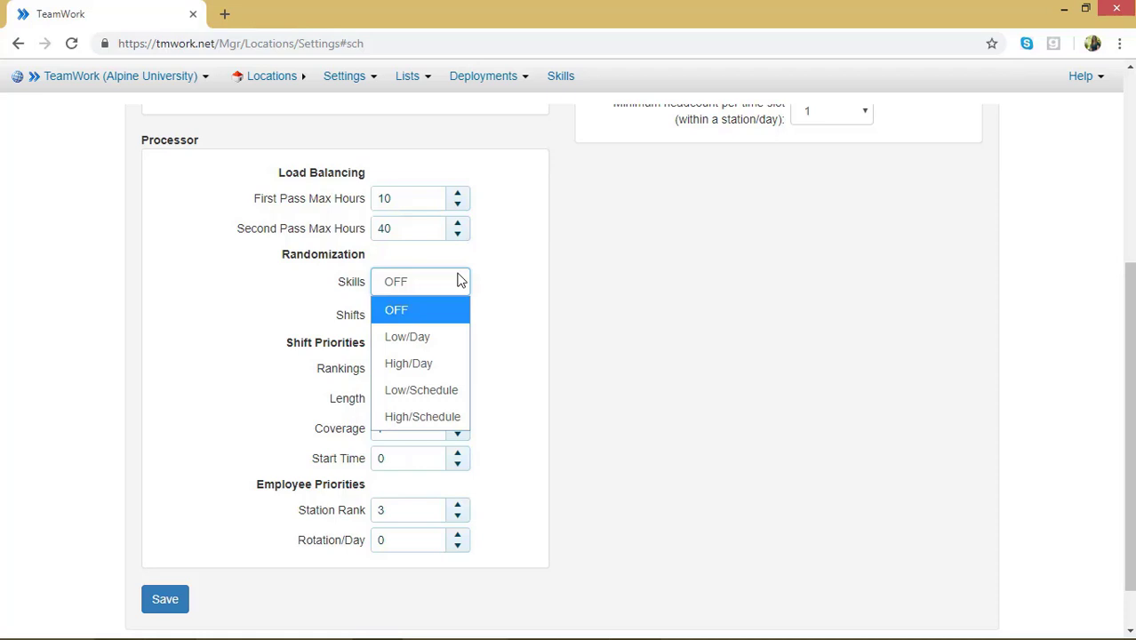
click(435, 397)
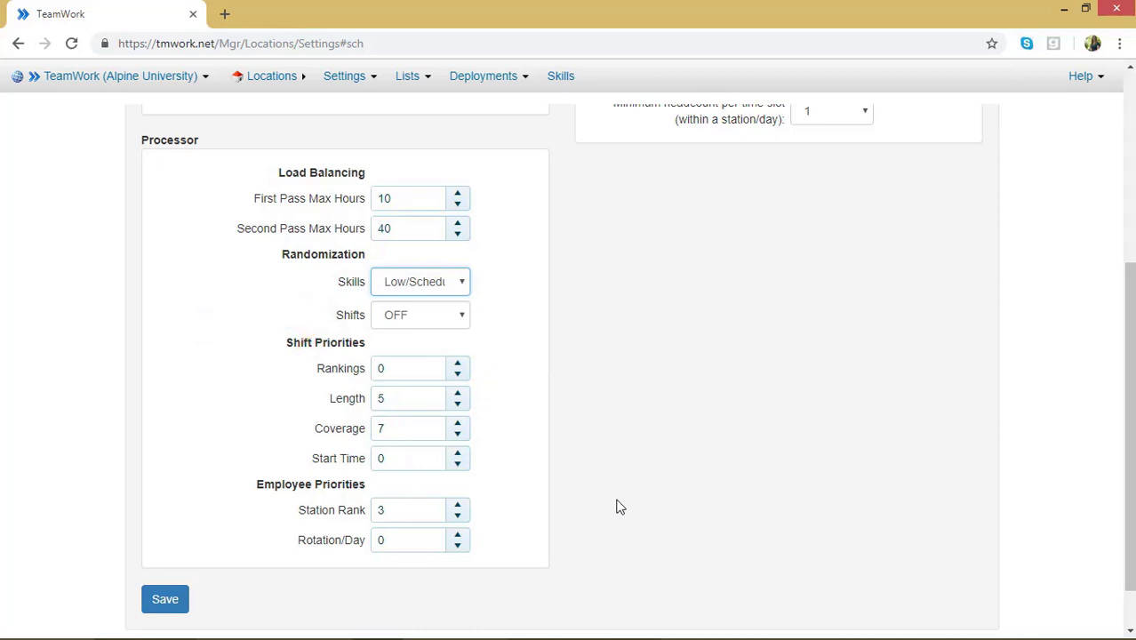
click(464, 316)
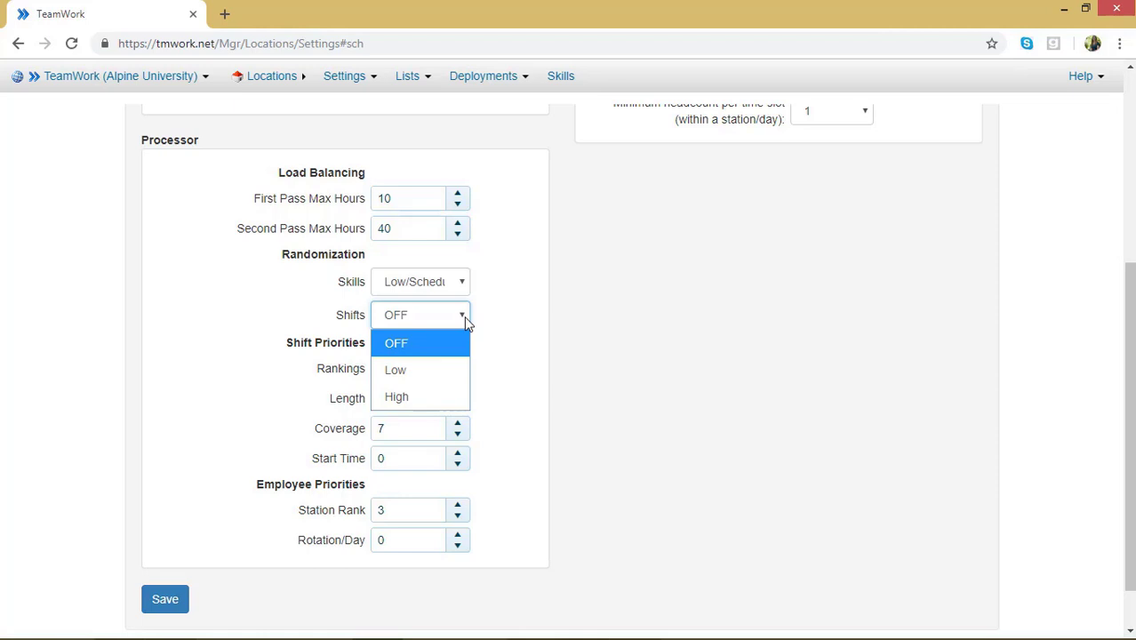
click(464, 316)
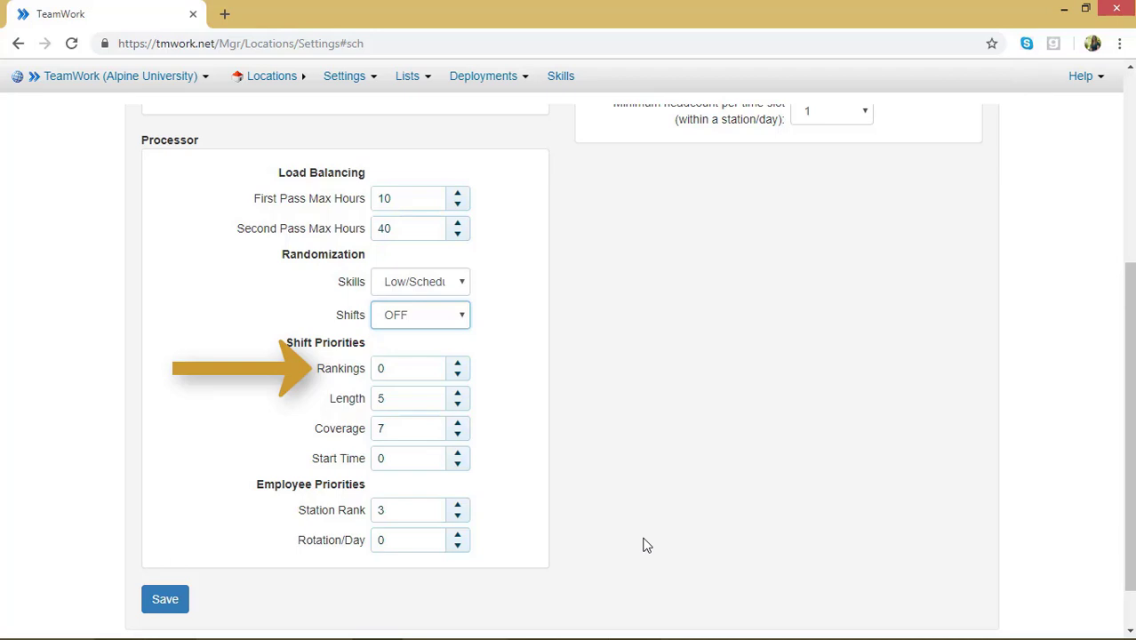
Step: Set the shift priorities to 3 for Rankings and 9 for Coverage
click(457, 363)
click(457, 363)
click(457, 364)
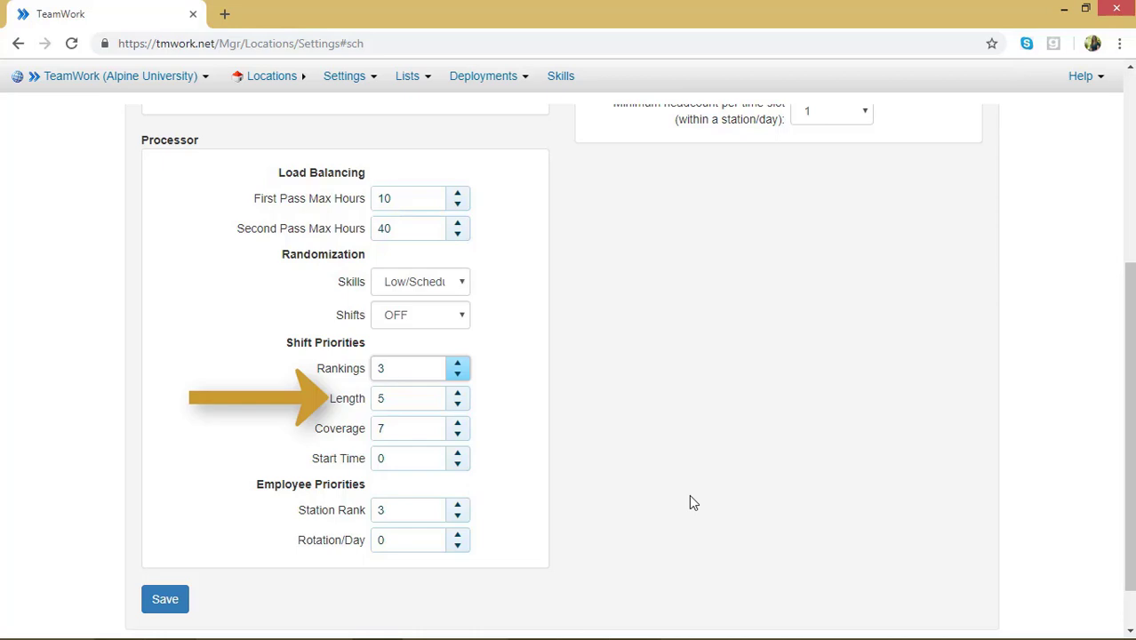
click(717, 453)
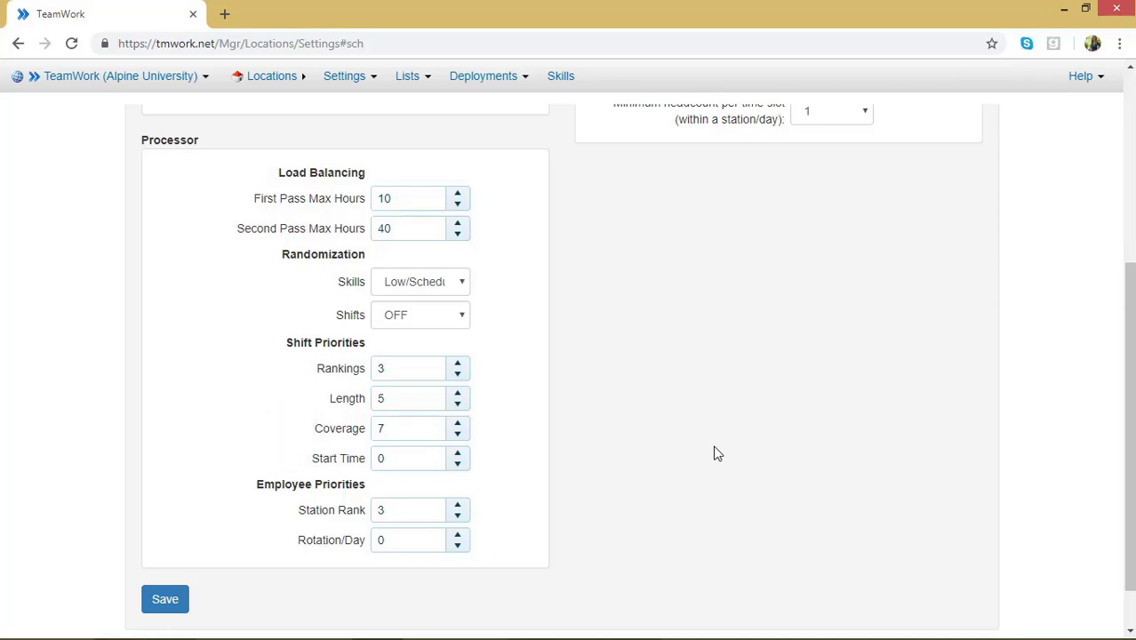
click(457, 424)
click(457, 424)
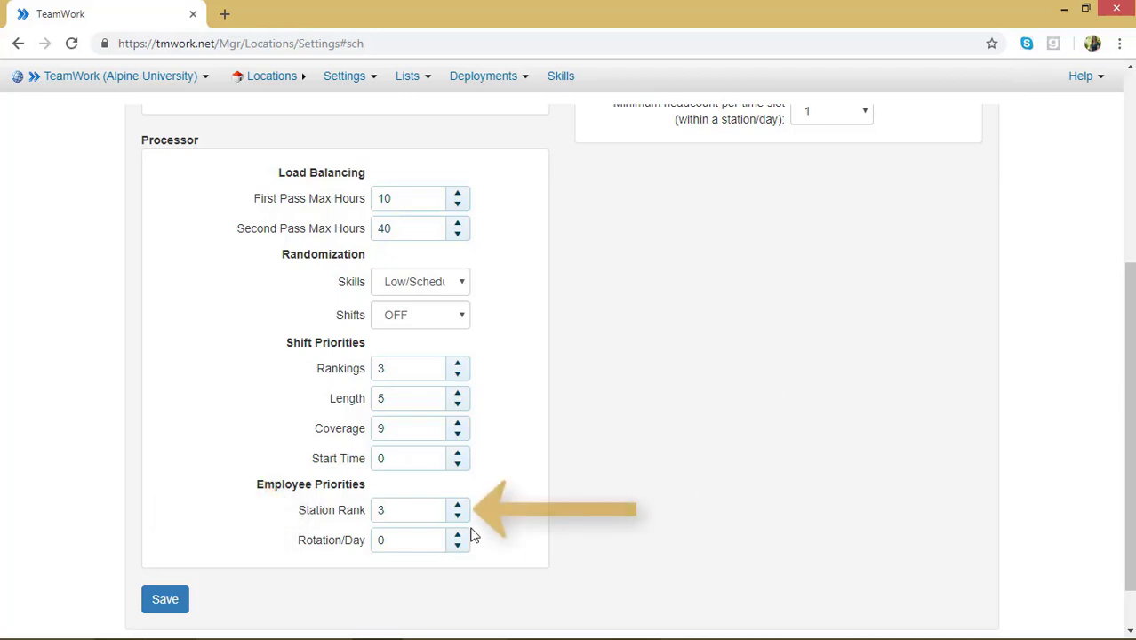
Step: Set the employee priority for Station Rank to 4 and save the schedule settings
click(457, 504)
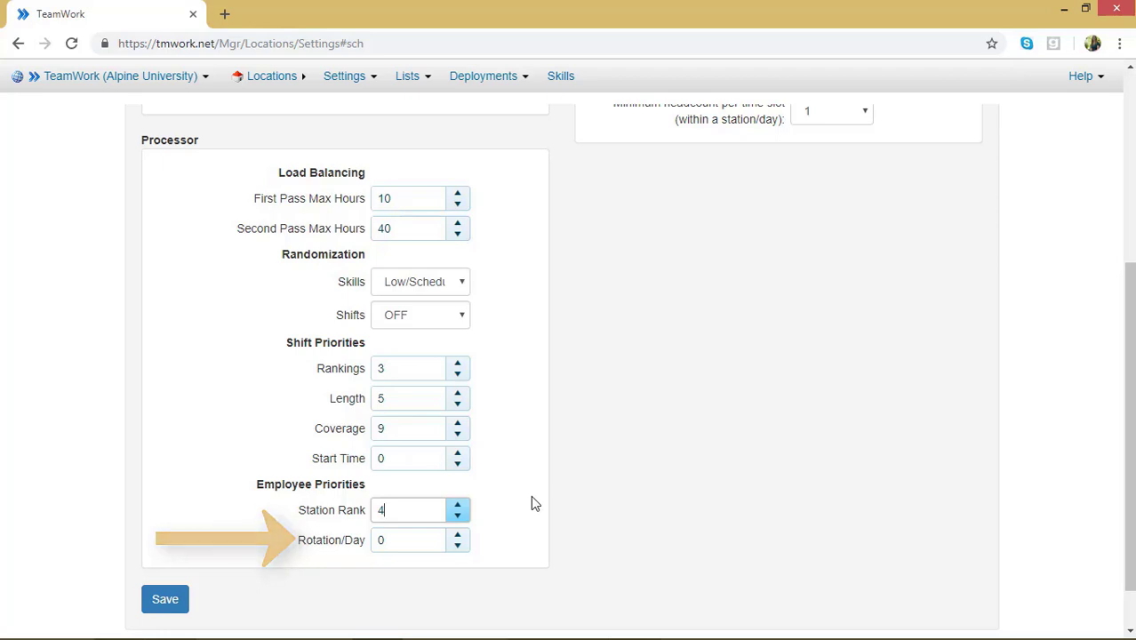
scroll(1127, 567, down, 1)
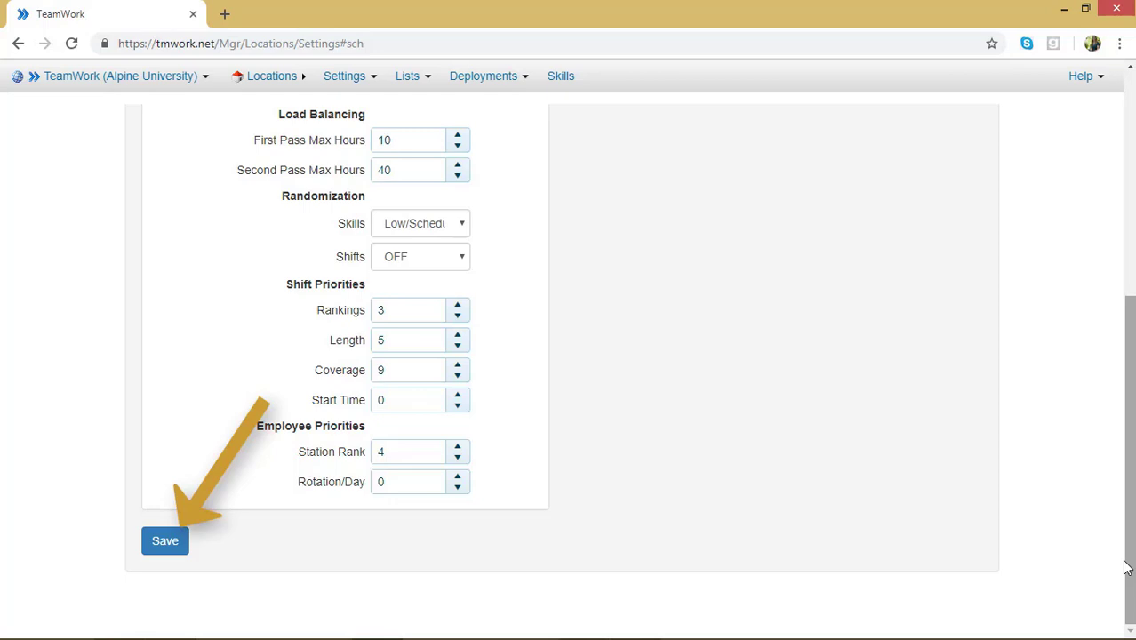
click(170, 542)
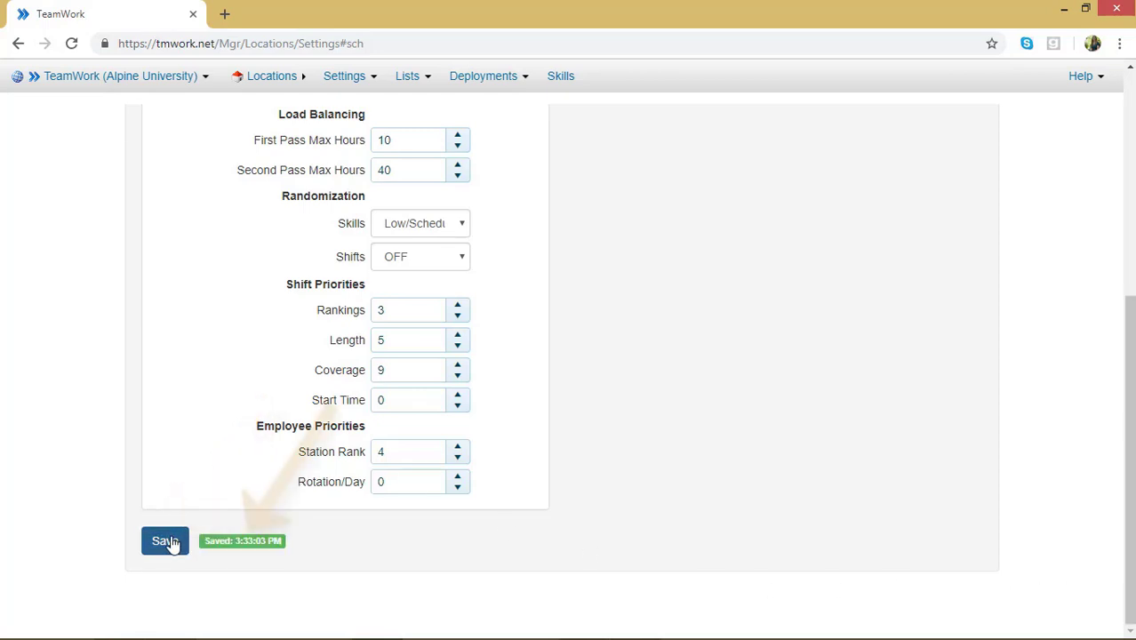